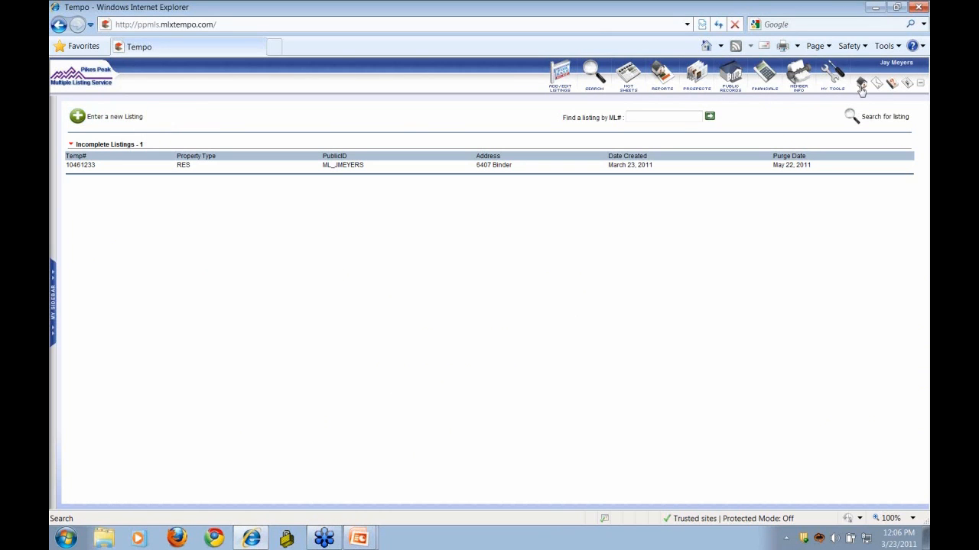
left_click(561, 90)
mouse_move(833, 93)
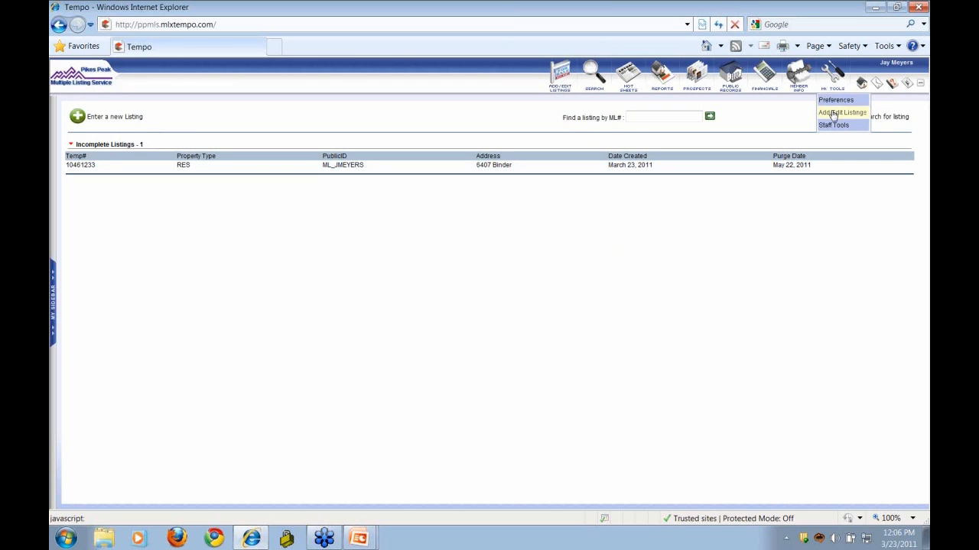
left_click(834, 113)
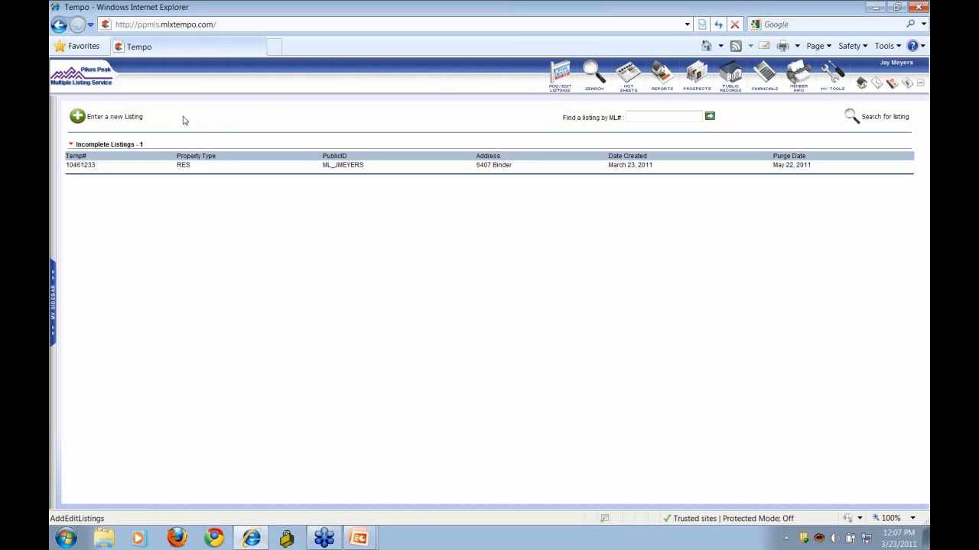
- Start a new listing with Residential as the property type
left_click(113, 123)
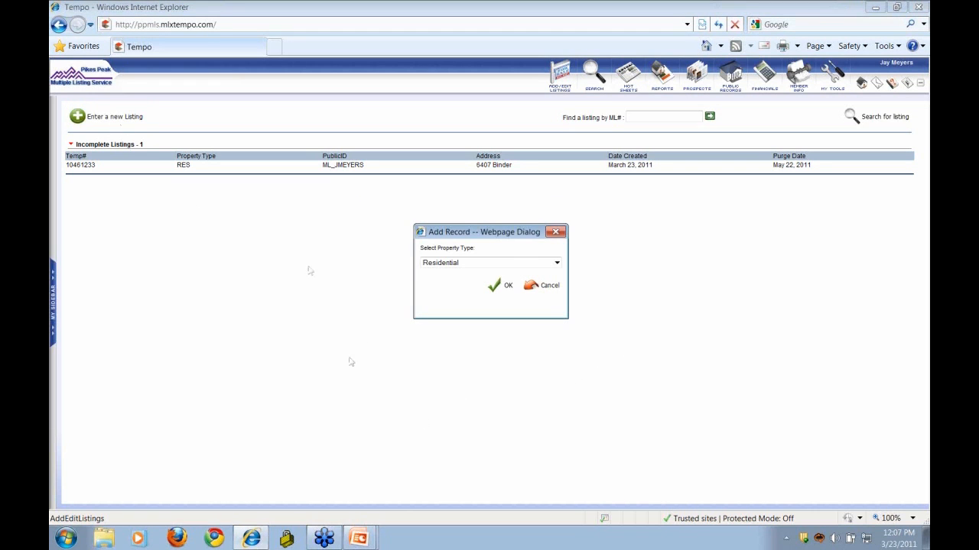
left_click(557, 264)
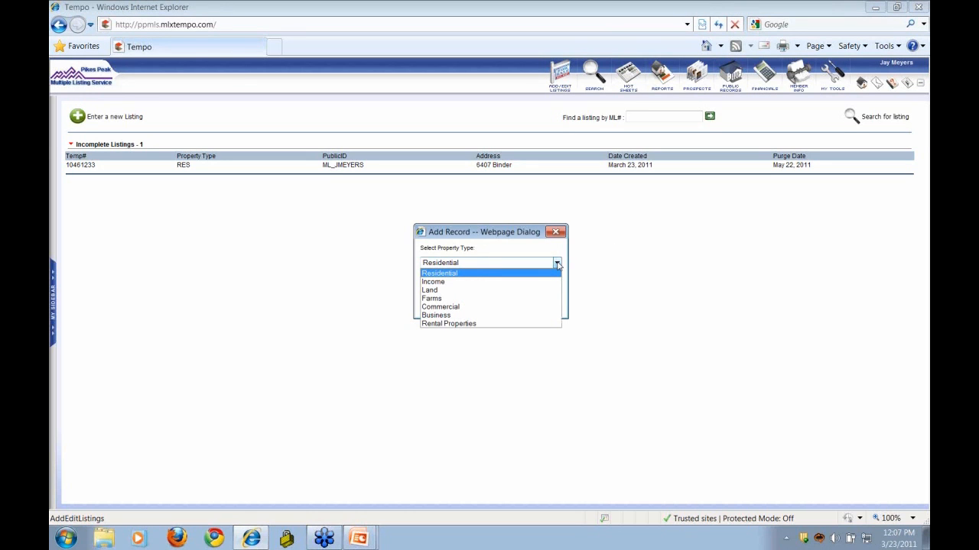
left_click(517, 277)
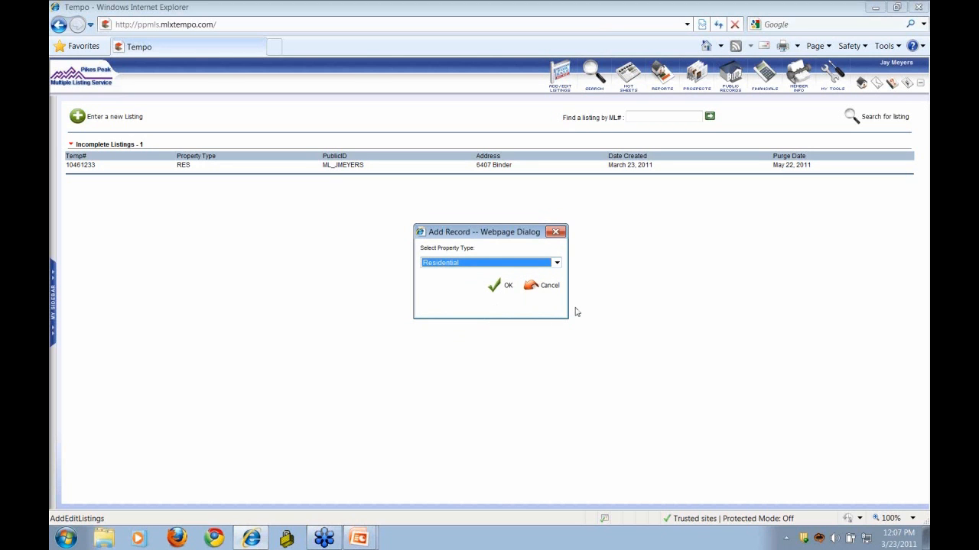
left_click(499, 287)
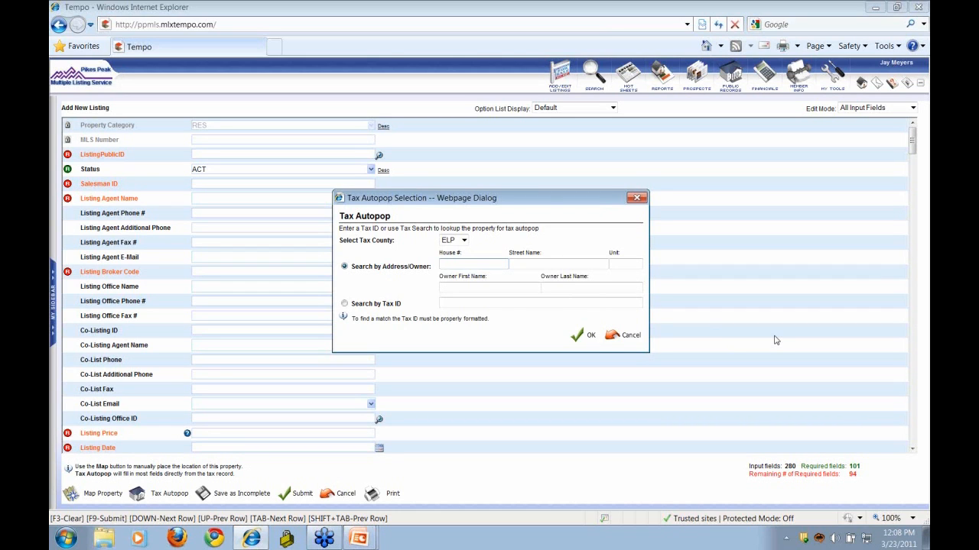
left_click(463, 240)
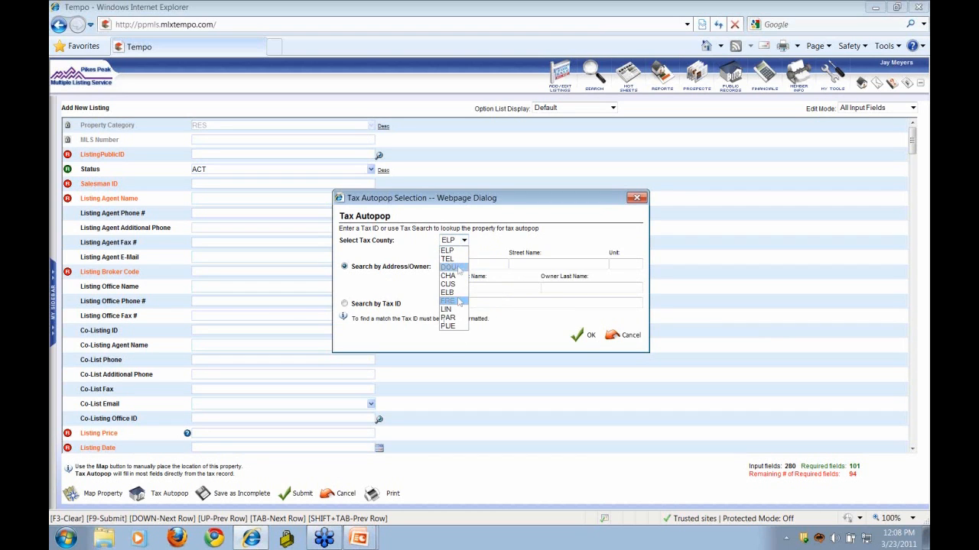
left_click(457, 252)
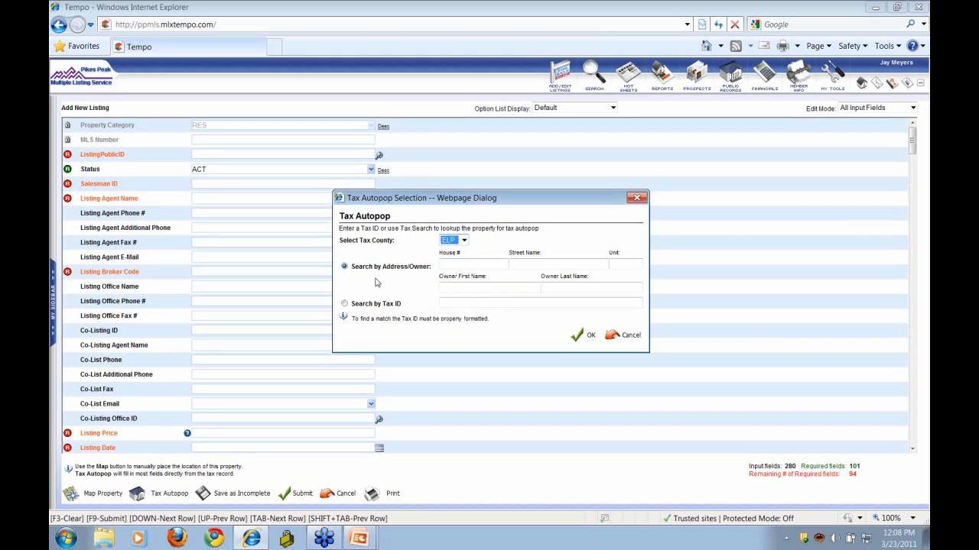
left_click(469, 263)
key("Tab")
left_click(597, 288)
left_click(465, 265)
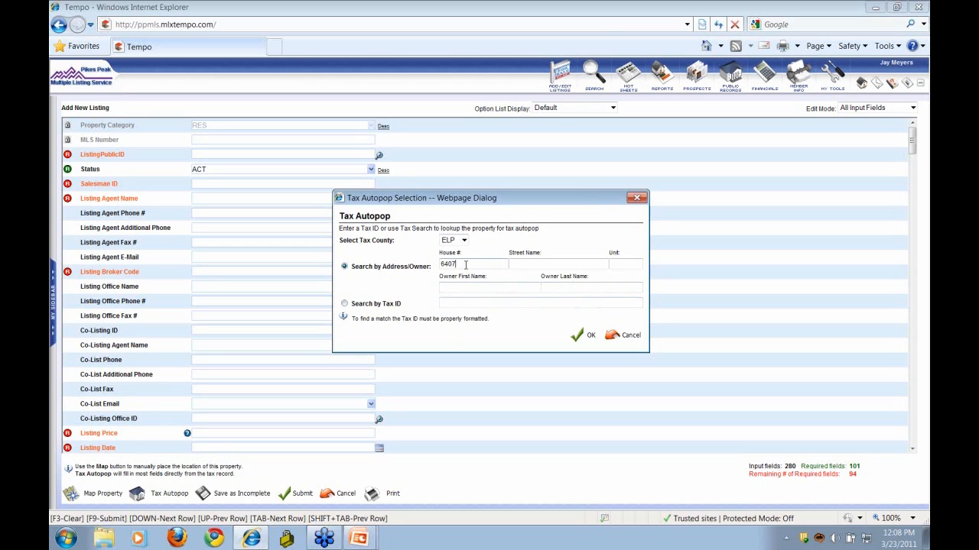
key("Tab")
left_click(572, 341)
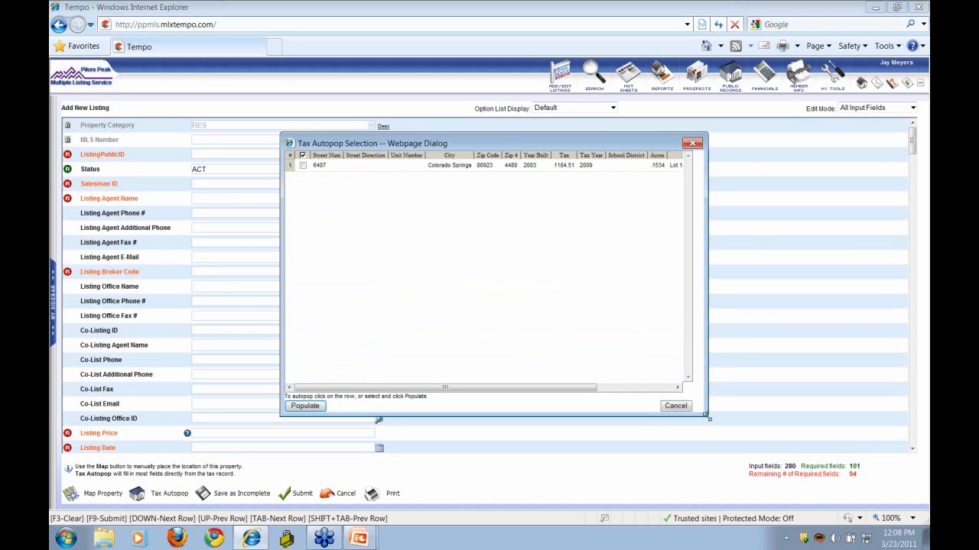
- Populate the new listing from the single matching Colorado Springs tax record
left_click_drag(709, 418, 853, 446)
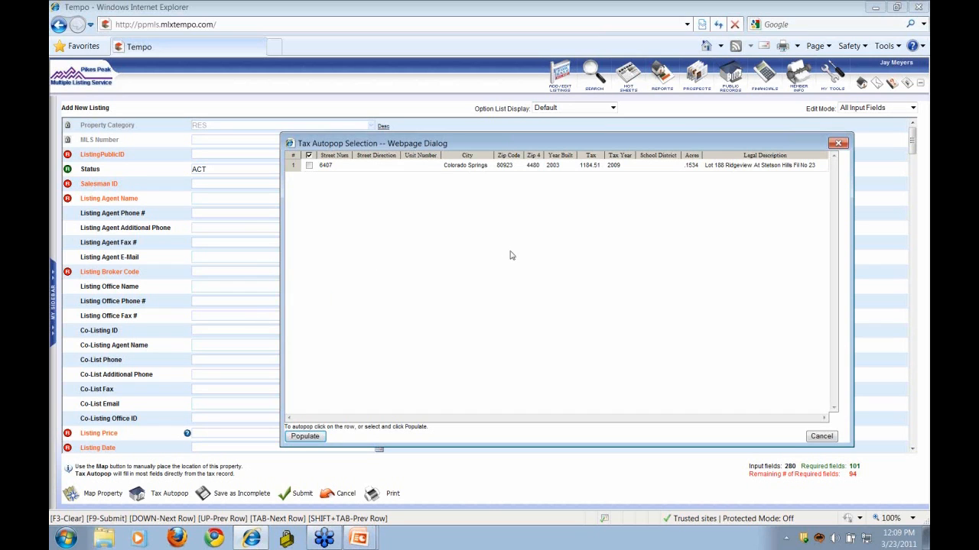
left_click(309, 166)
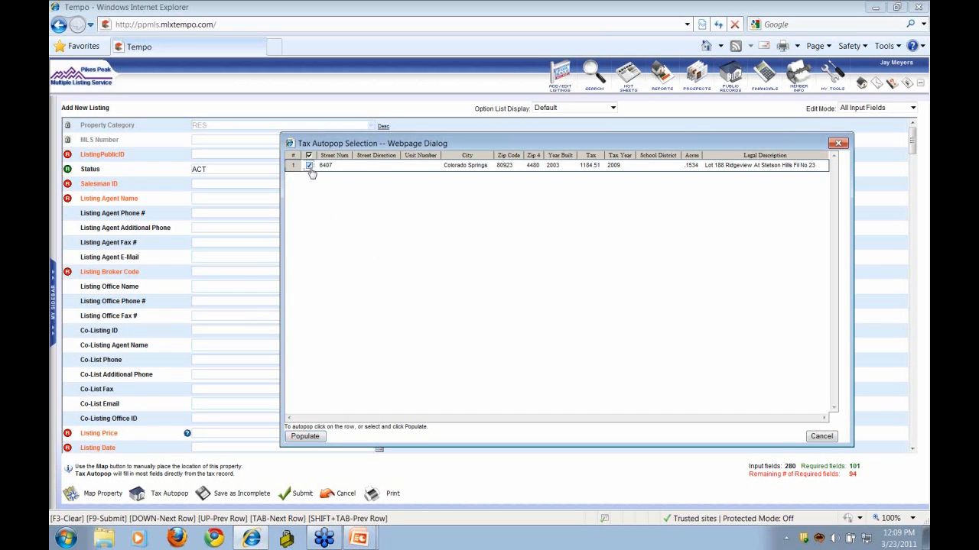
left_click(305, 437)
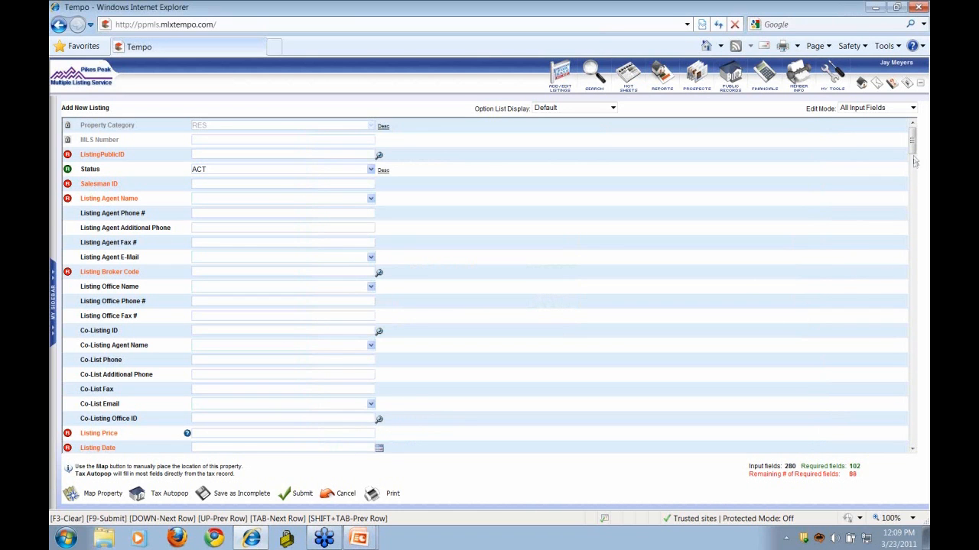
left_click_drag(911, 147, 912, 168)
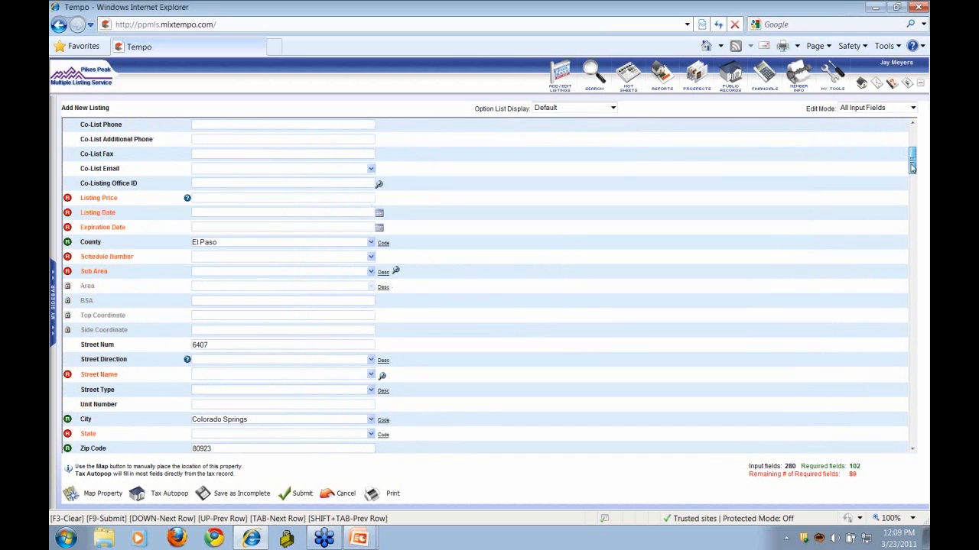
left_click_drag(911, 168, 923, 229)
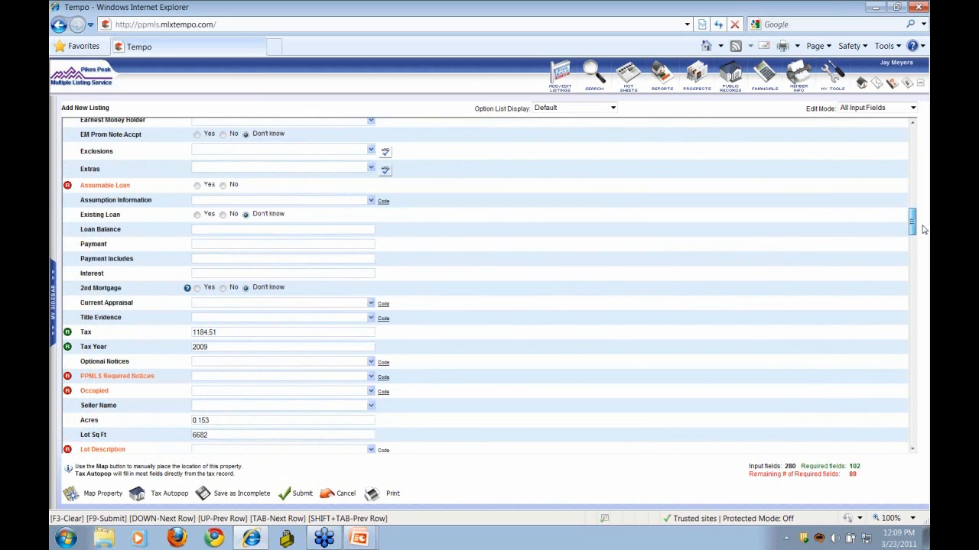
left_click_drag(912, 224, 910, 136)
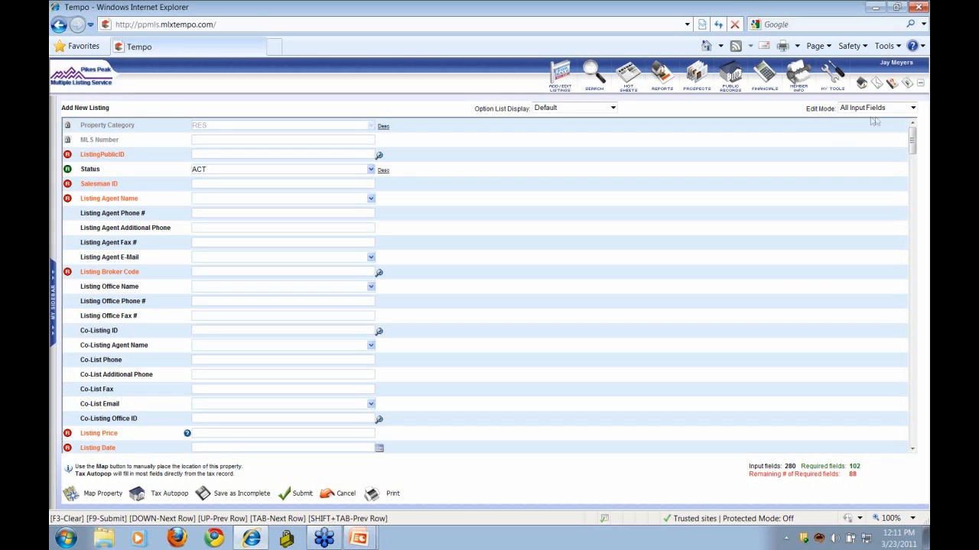
- Switch the listing form's Edit Mode to All Input Fields
left_click(912, 108)
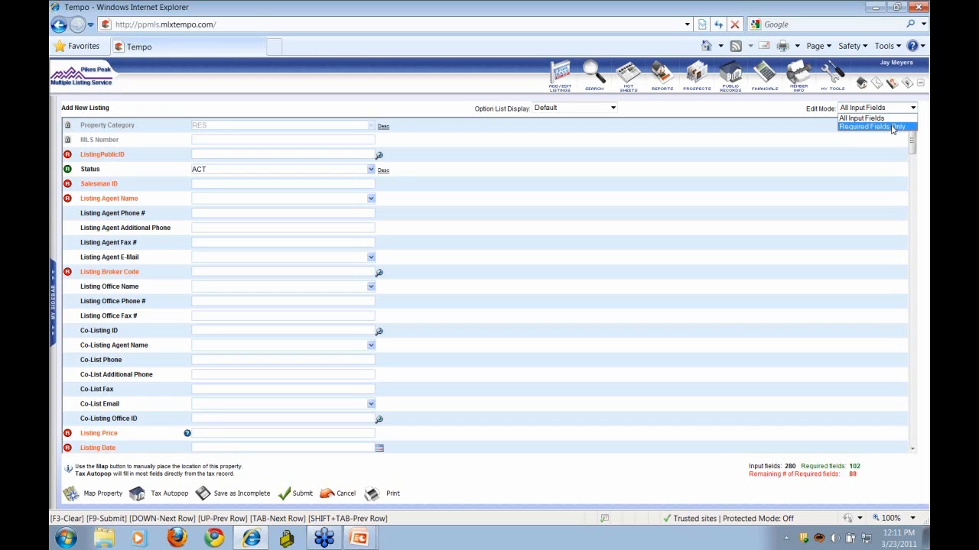
left_click(891, 127)
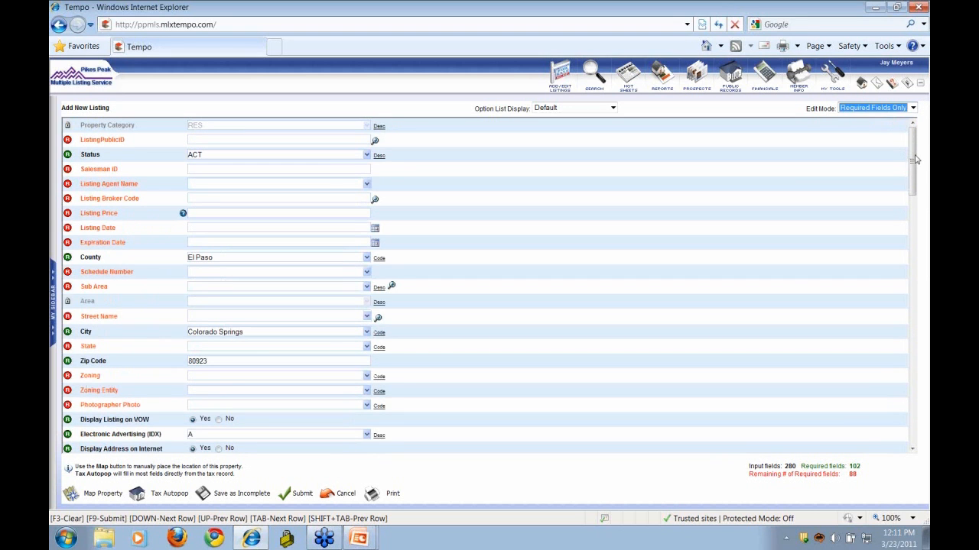
left_click_drag(914, 156, 914, 132)
left_click(913, 109)
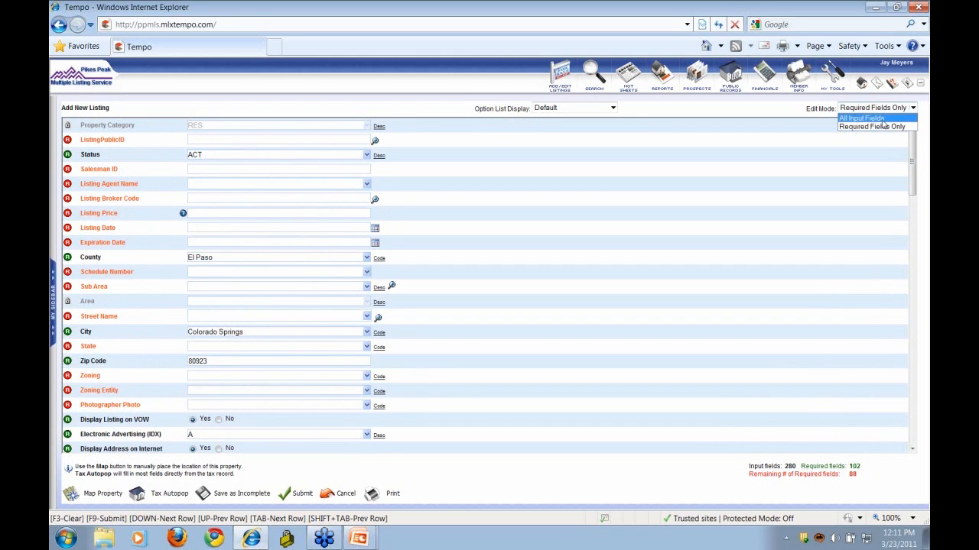
left_click(879, 119)
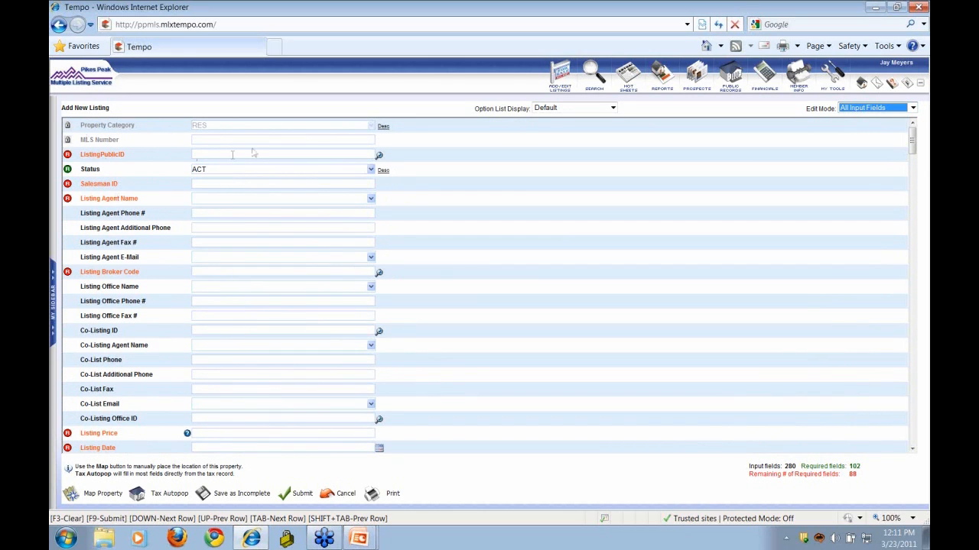
- Look up the listing agent by first and last name and fill in their details
left_click(380, 157)
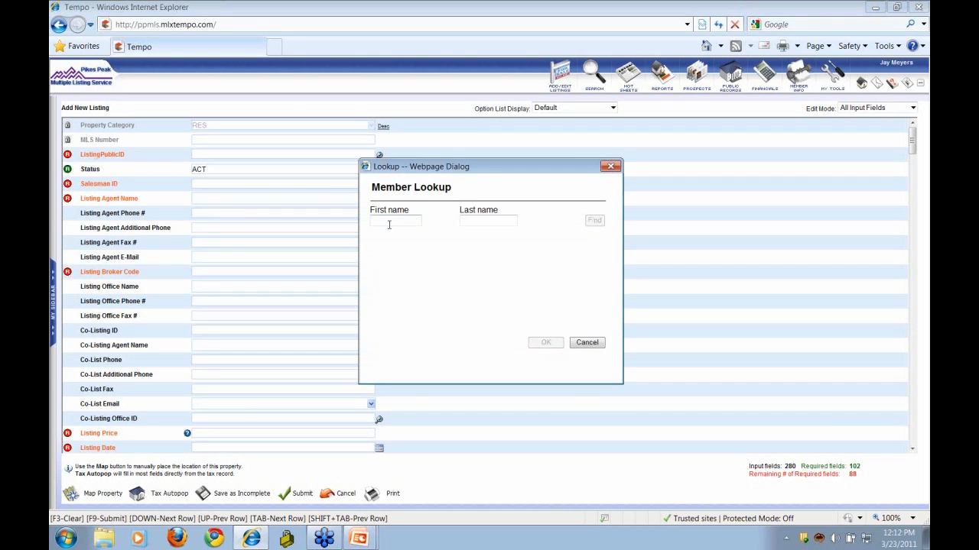
key("Tab")
left_click(594, 222)
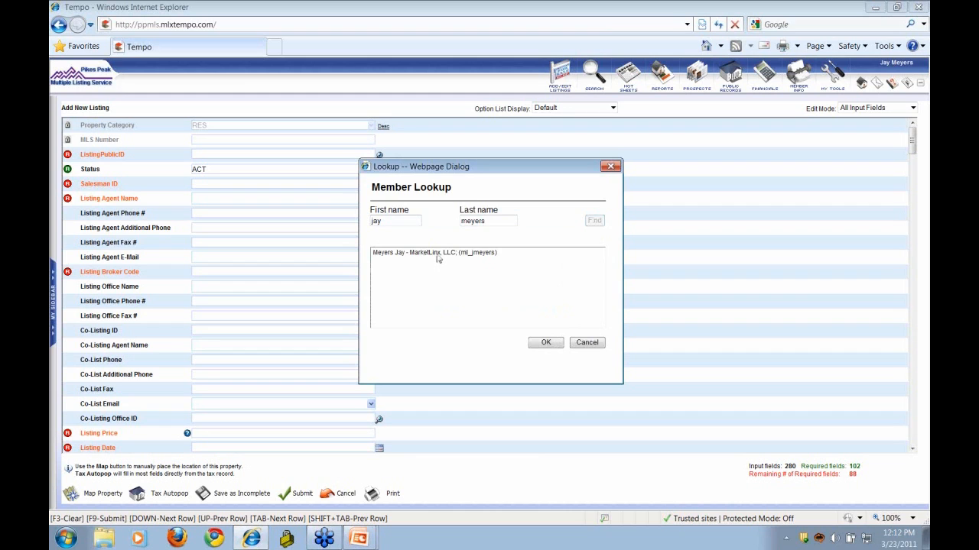
left_click(444, 258)
left_click(546, 344)
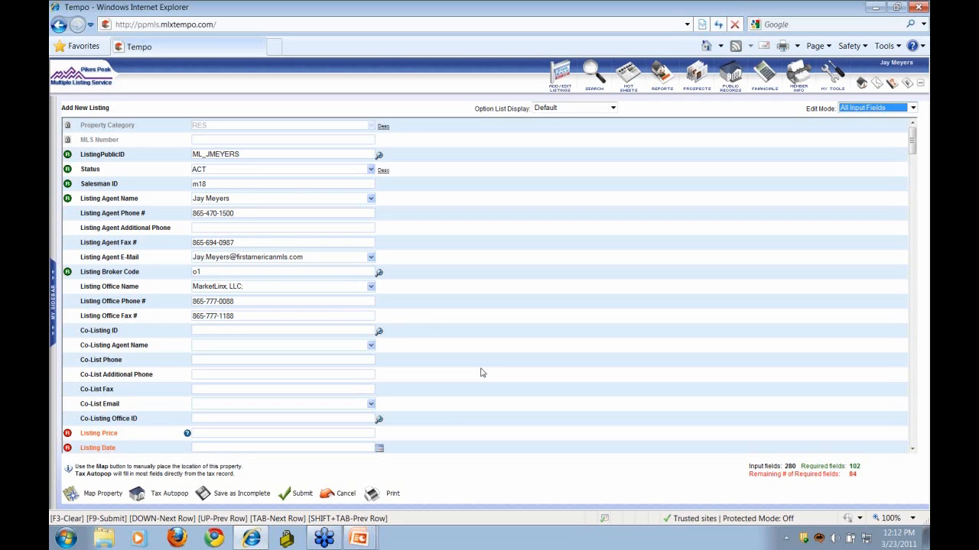
left_click(270, 333)
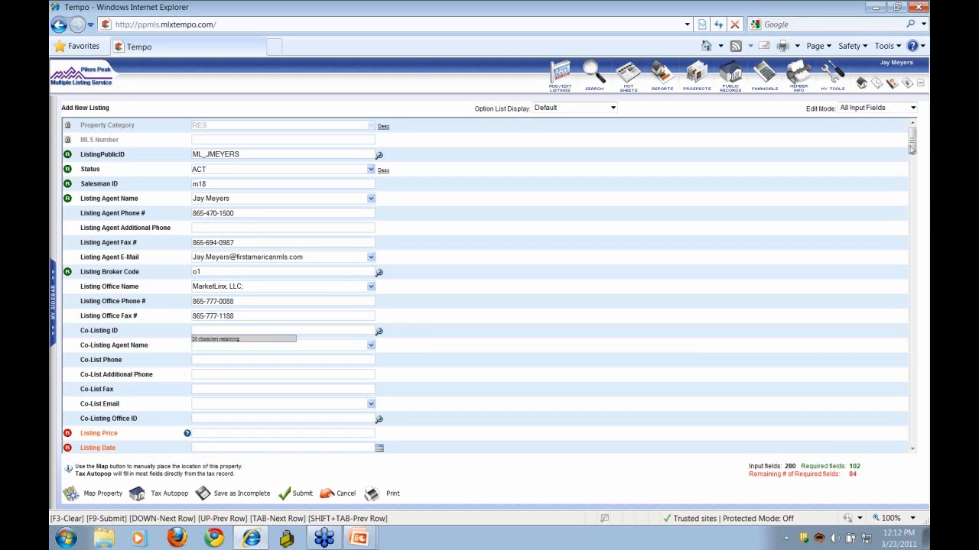
left_click_drag(911, 150, 912, 165)
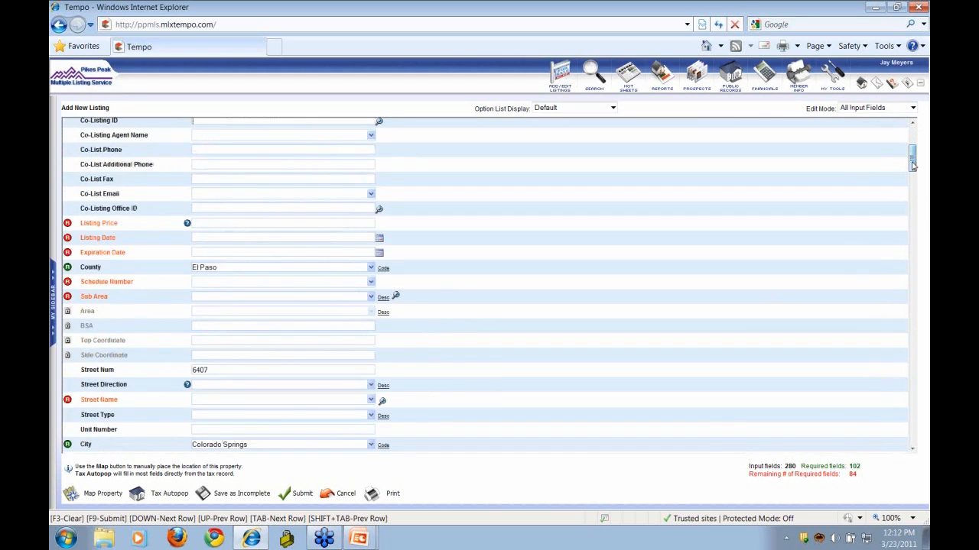
left_click(226, 166)
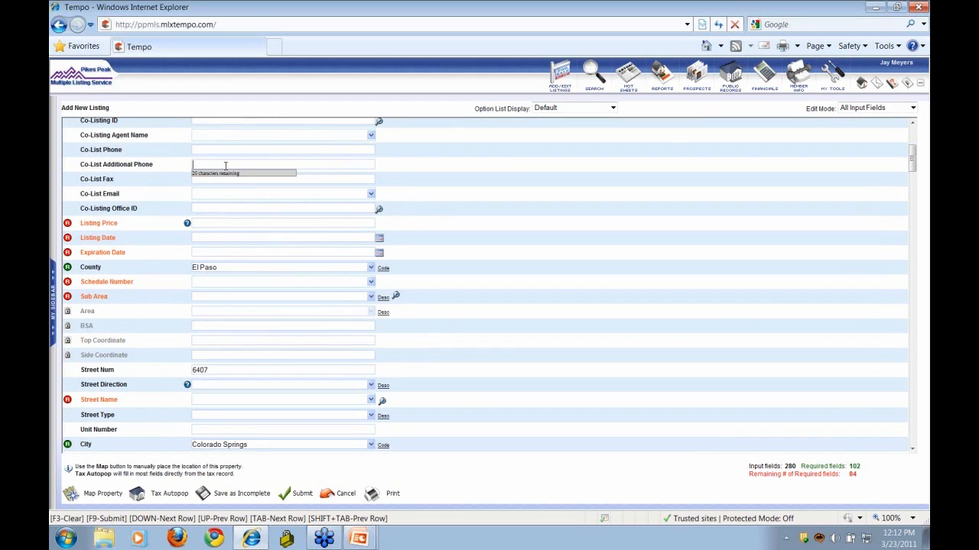
key("Tab")
key("Tab")
key("Tab")
key("Tab")
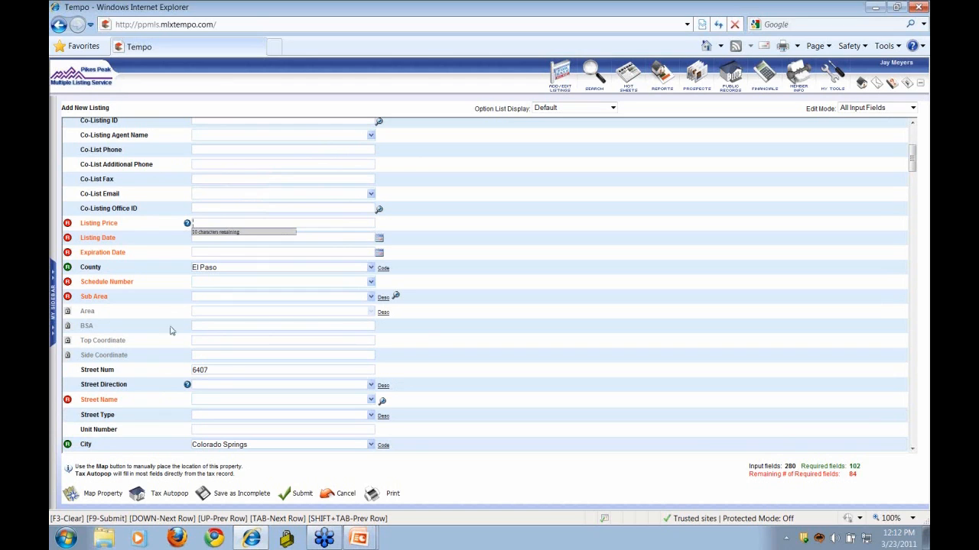
left_click(205, 254)
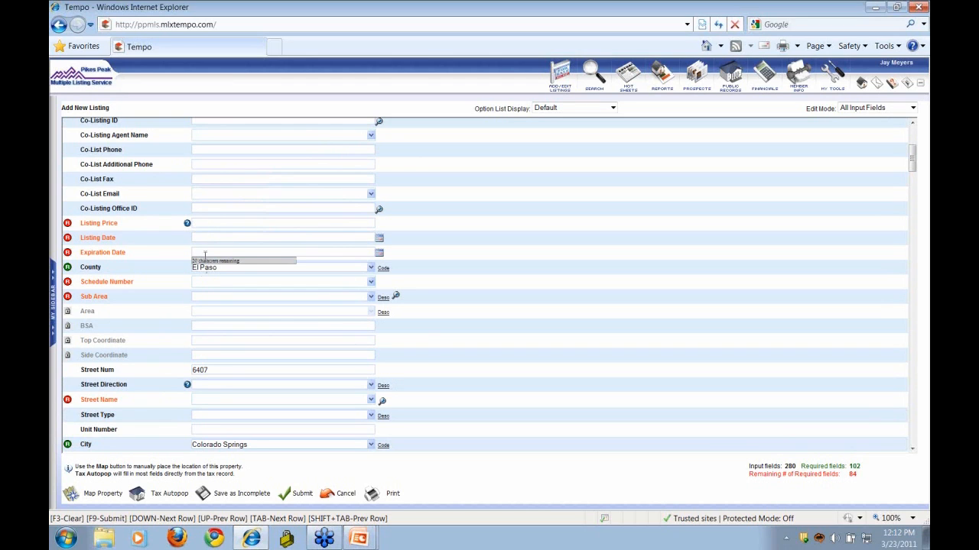
left_click(207, 224)
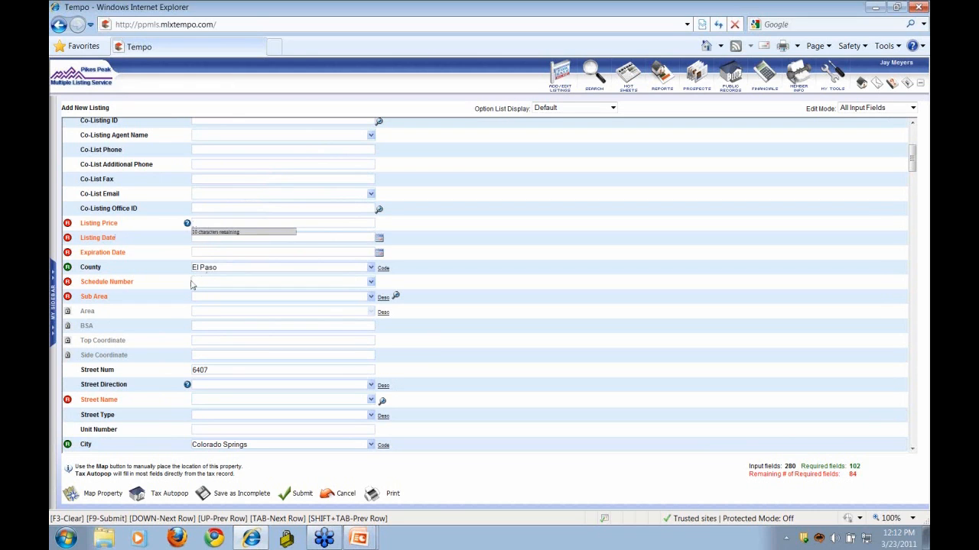
left_click(188, 225)
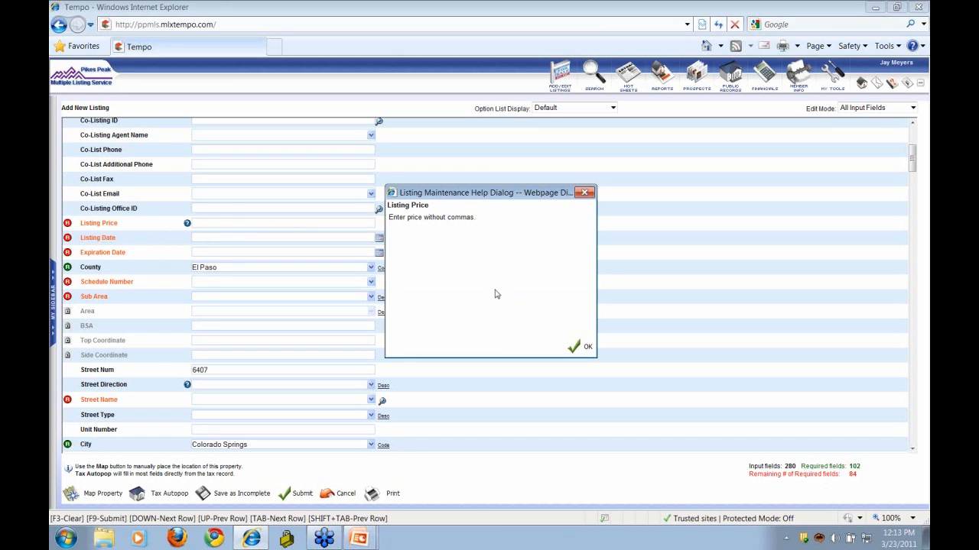
left_click(579, 346)
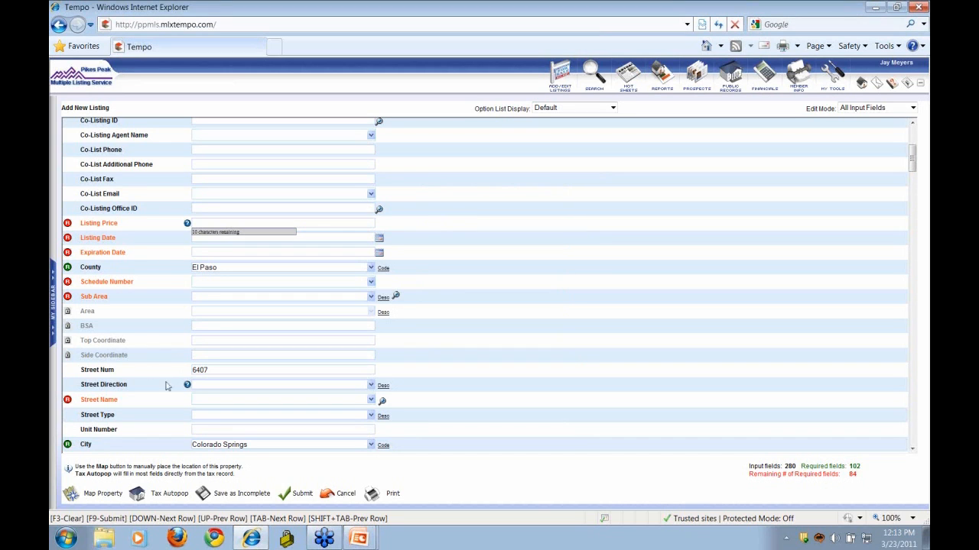
left_click(187, 387)
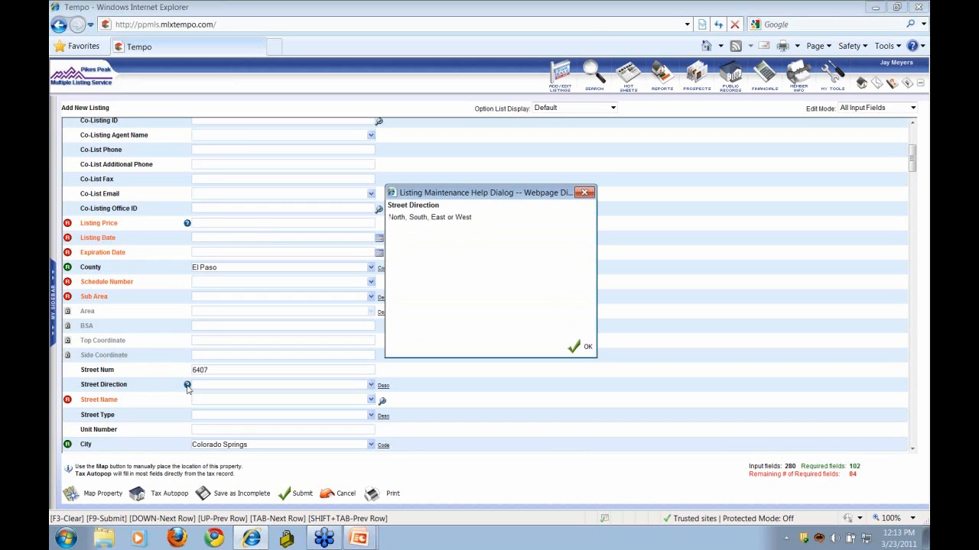
left_click(578, 348)
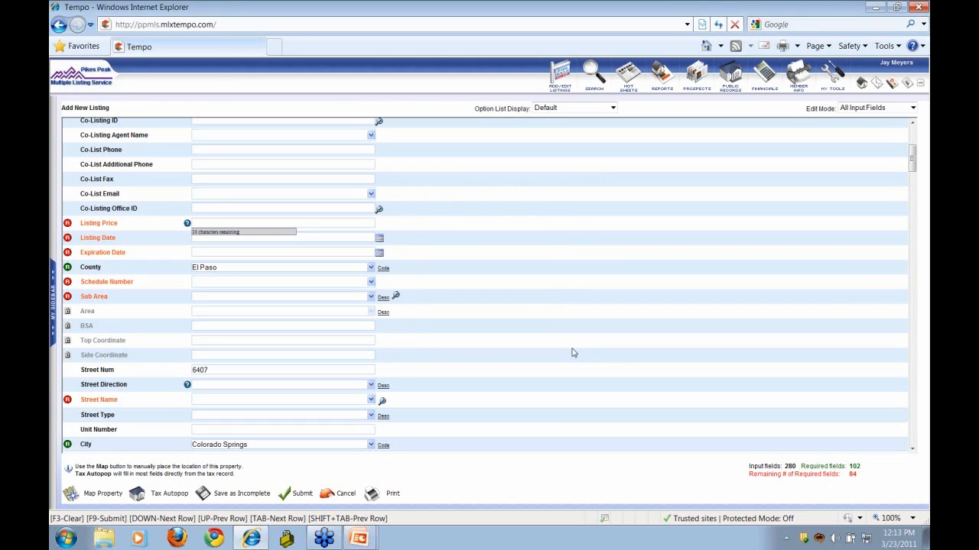
- Enter listing price 99999 and listing date 03/23/2011
left_click(224, 222)
type("99999")
key("Tab")
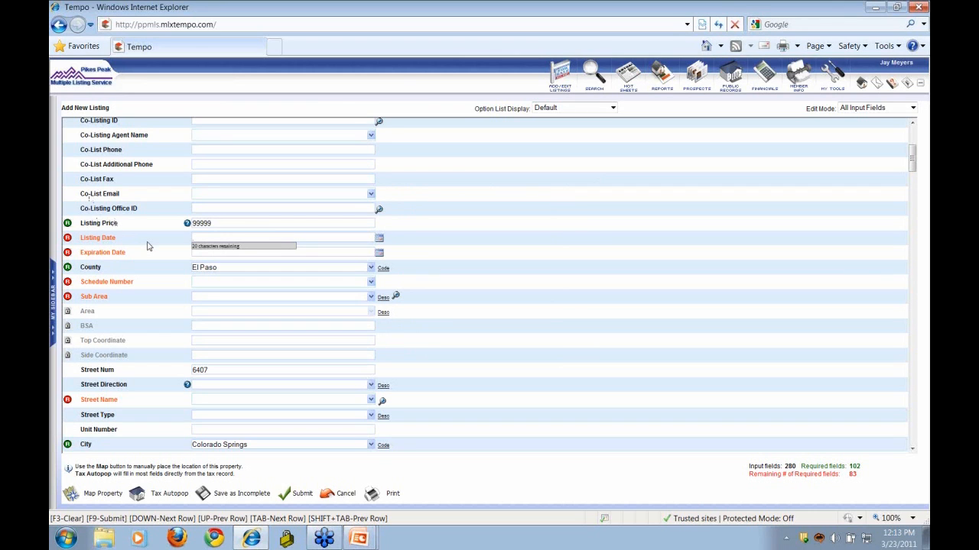
left_click(378, 240)
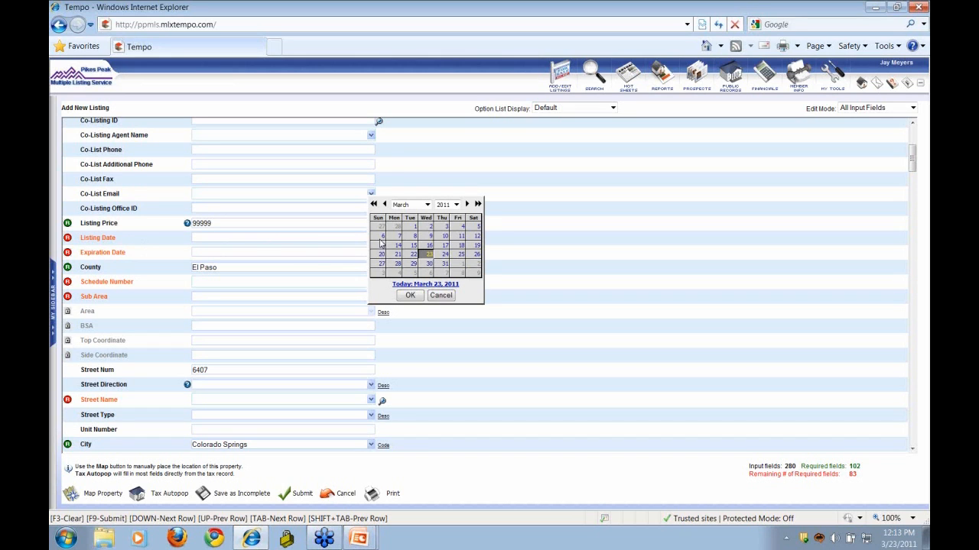
left_click(410, 296)
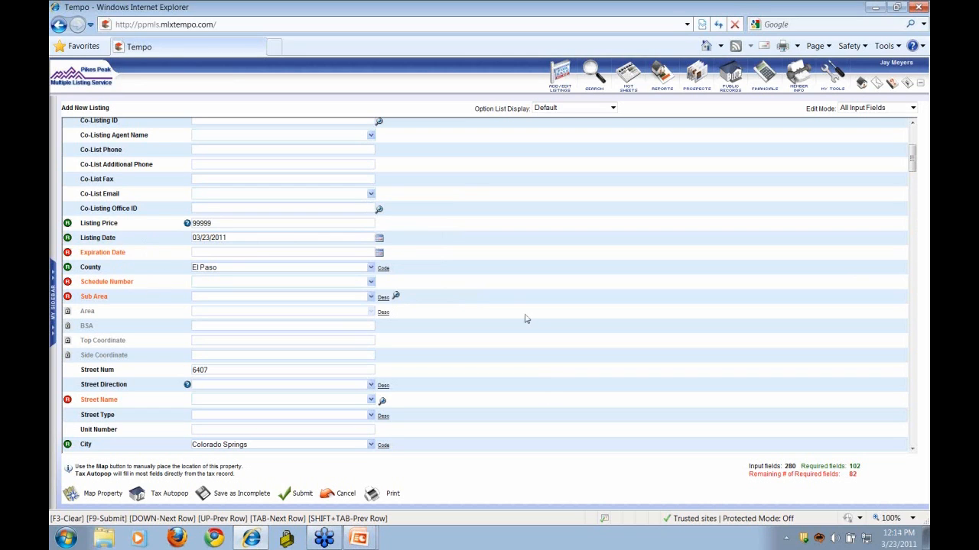
left_click(370, 282)
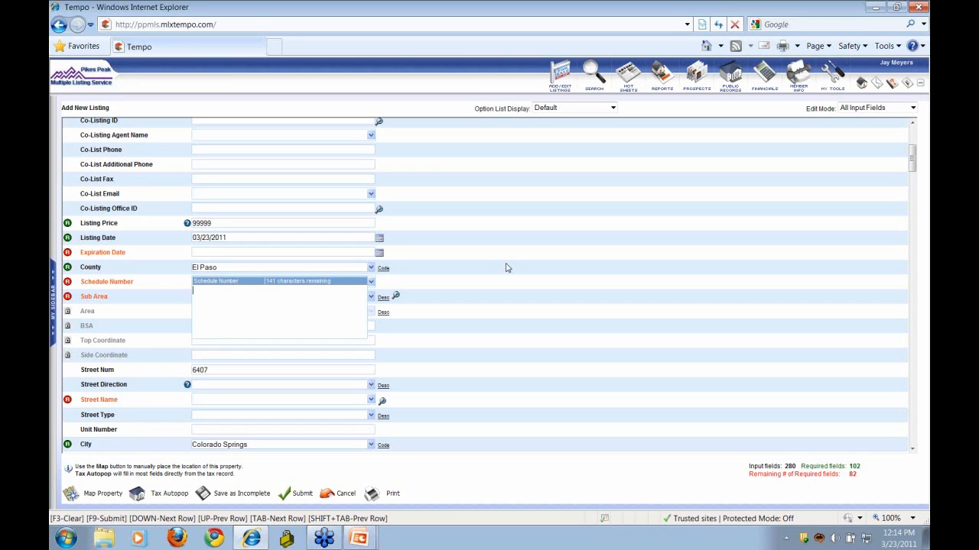
- Fill the Street Name field with Binder using the street name lookup
key("shift+Tab")
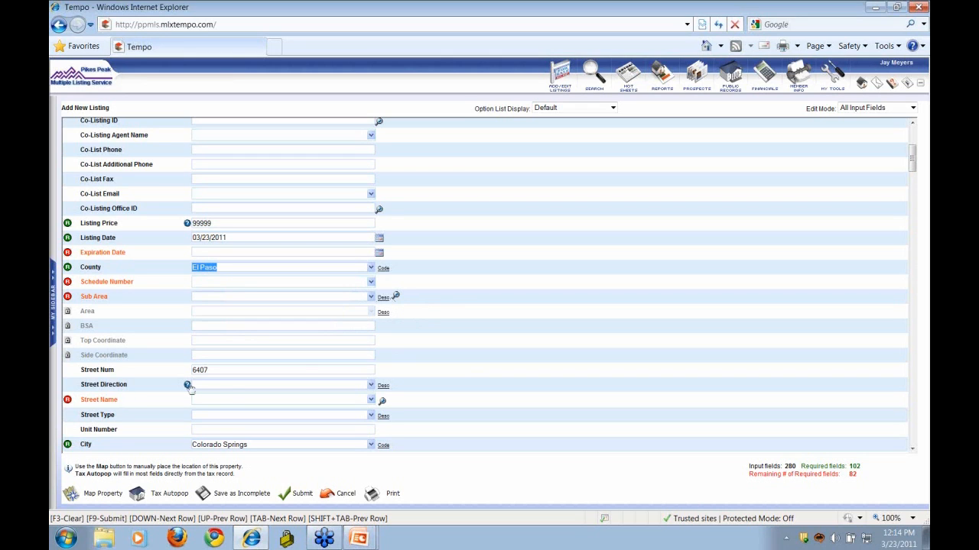
left_click(382, 402)
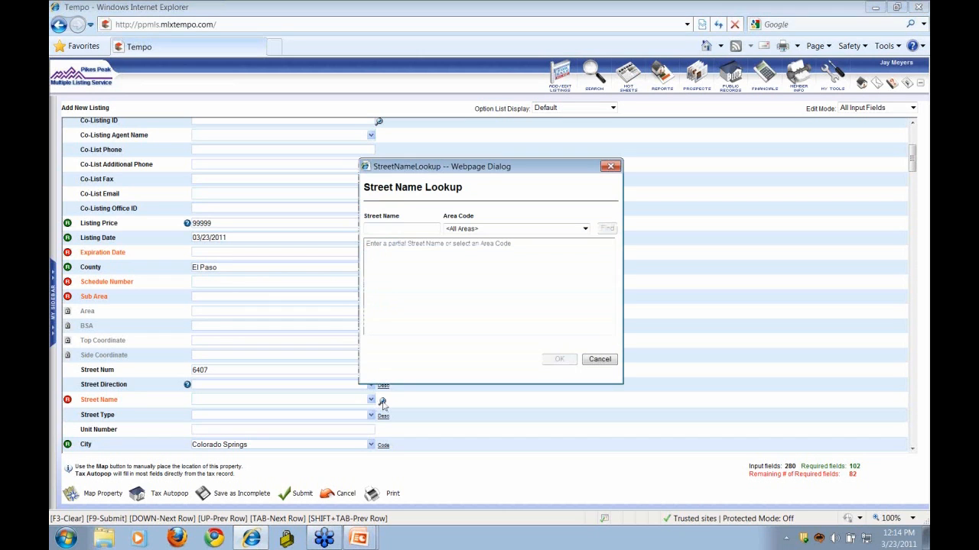
left_click(382, 232)
type("binder")
left_click(606, 228)
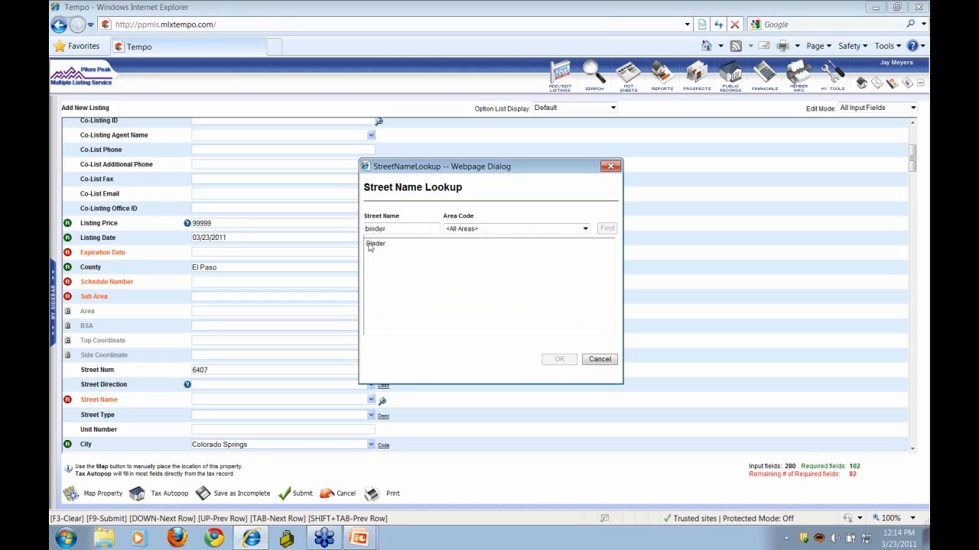
left_click(373, 243)
left_click(559, 360)
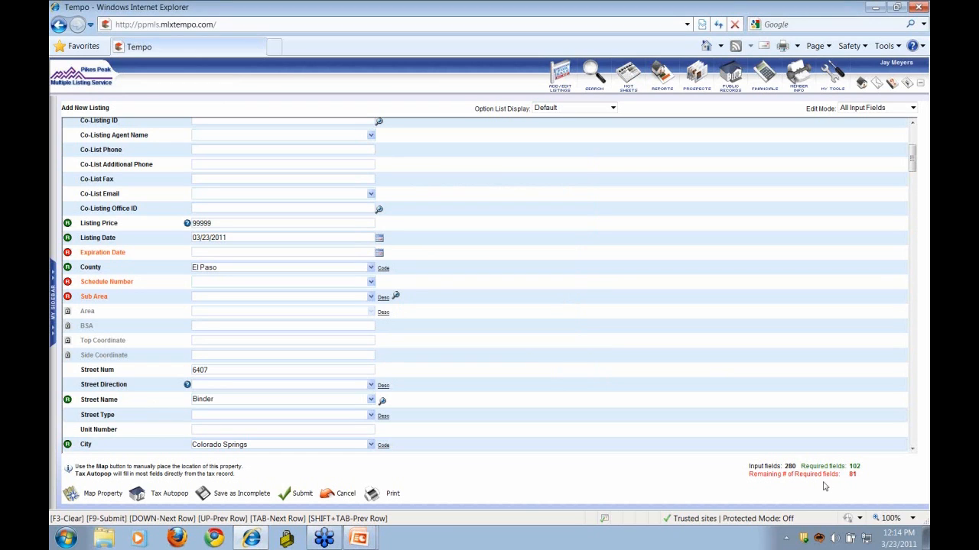
- Check the Zoning and Zoning Entity lists without choosing, then type filler text into Show/Agent Remarks
left_click_drag(912, 160, 909, 189)
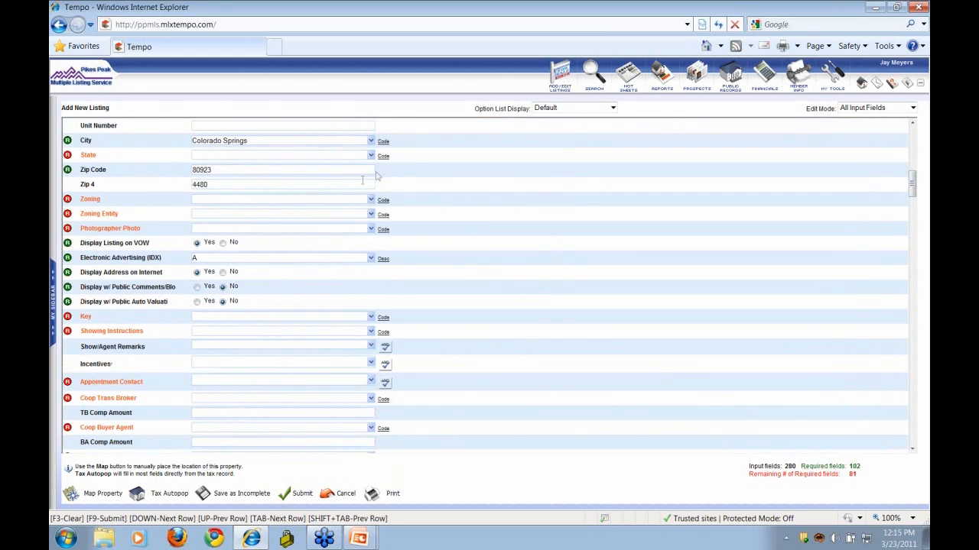
left_click(371, 200)
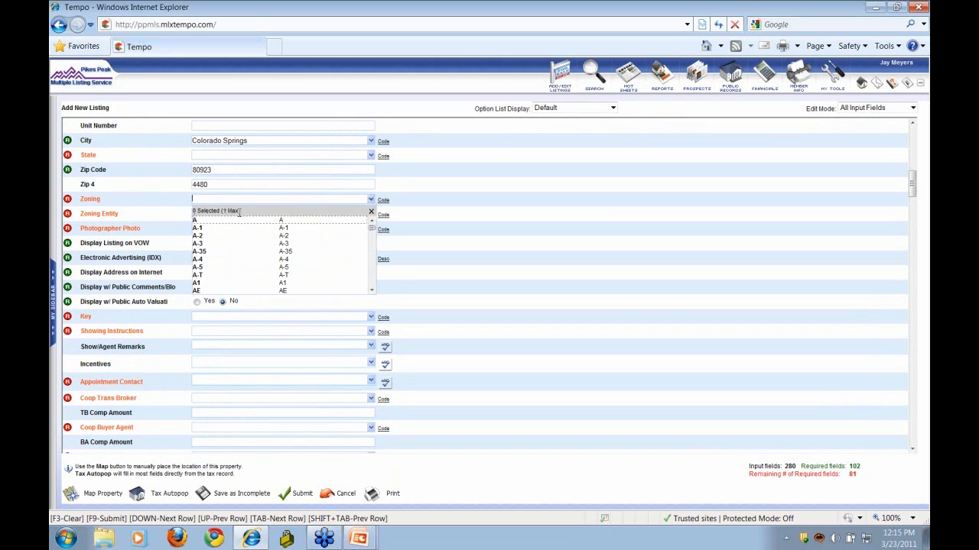
left_click(409, 257)
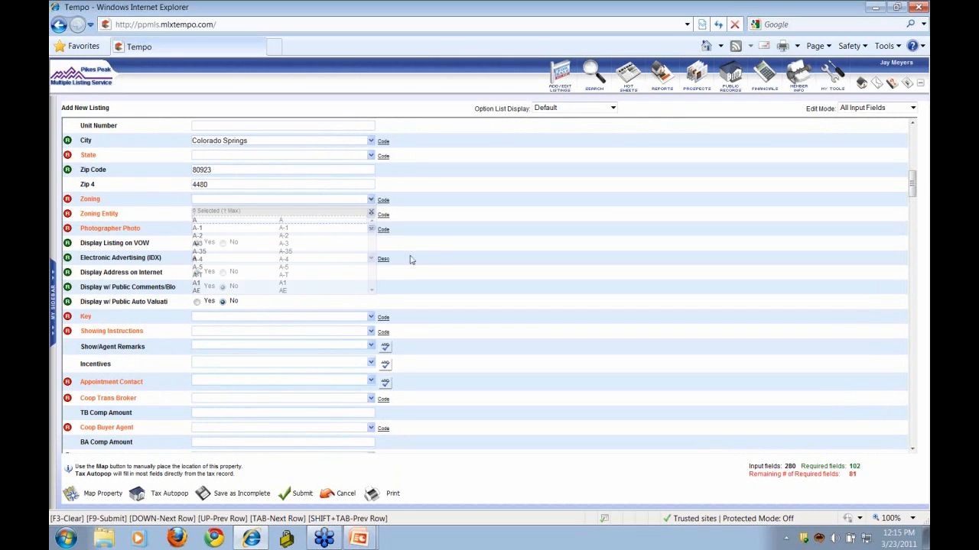
left_click(371, 214)
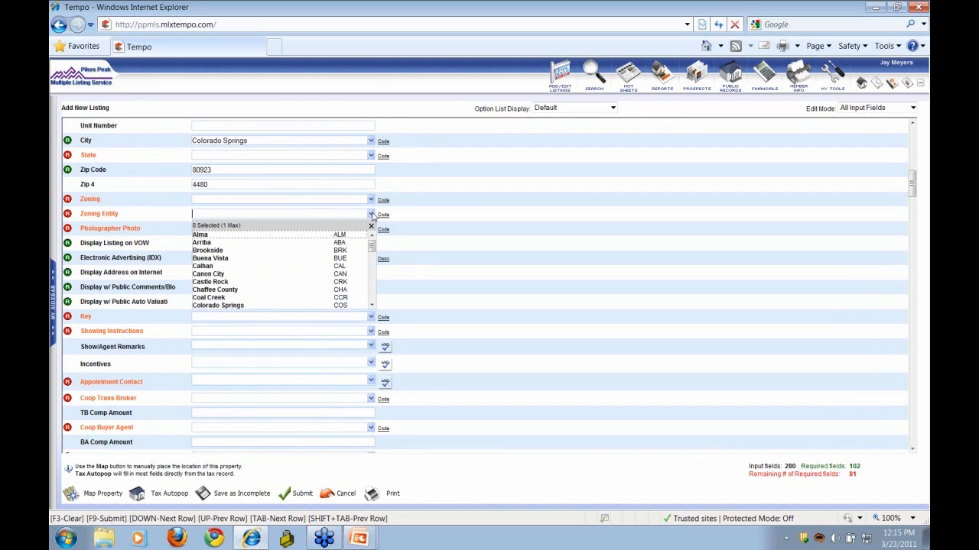
left_click(372, 215)
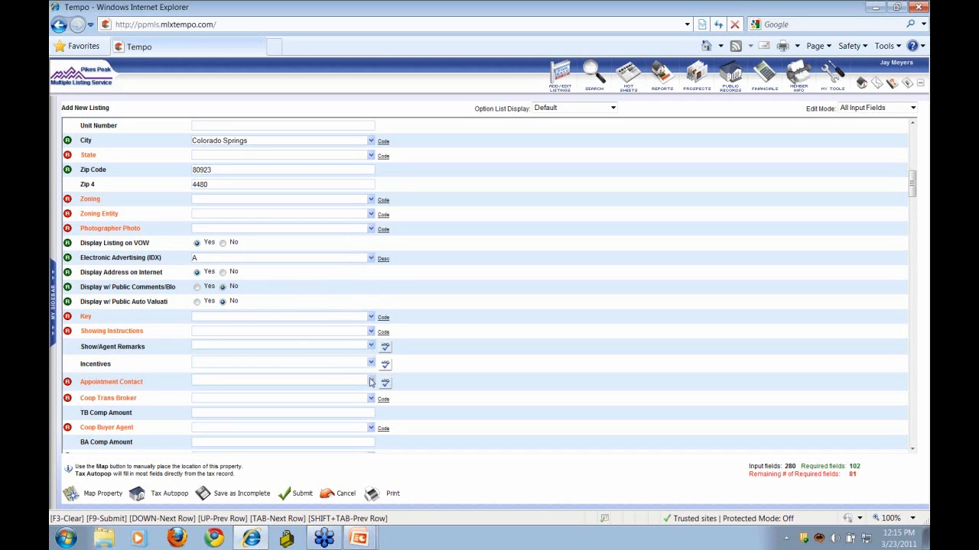
left_click(371, 348)
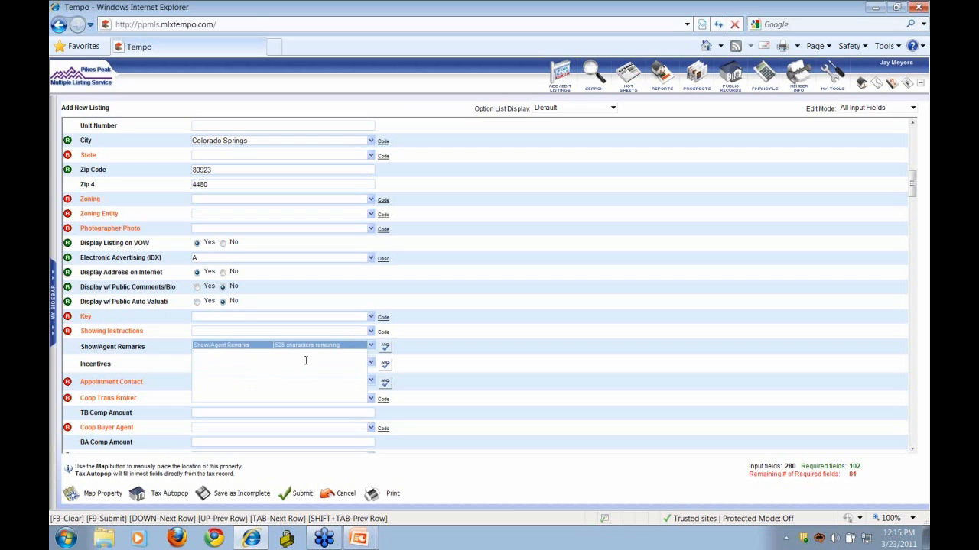
type("ghghghghghghghg hghh")
- Close the remarks editor and scroll down to the Upper, Main, Lower and Basement bath fields
left_click(430, 359)
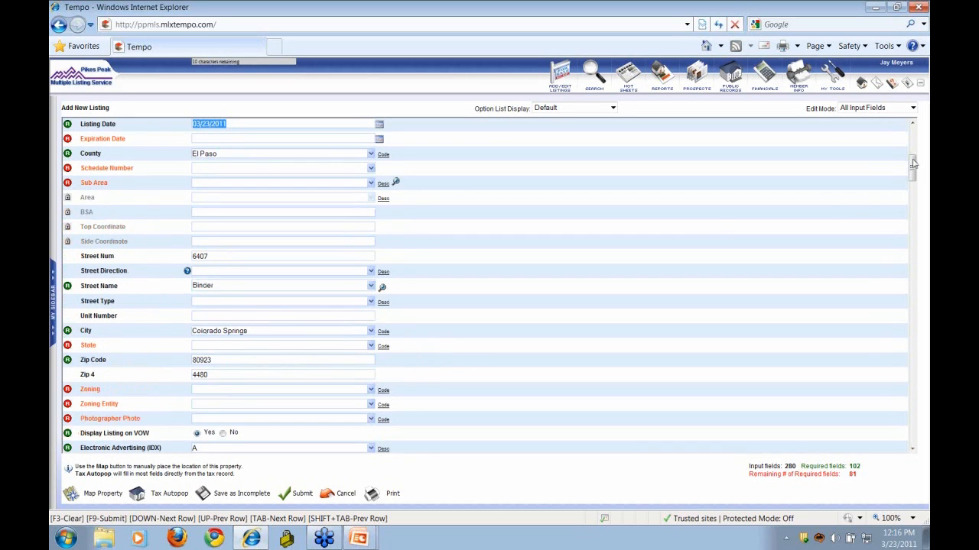
left_click_drag(913, 162, 912, 223)
left_click_drag(912, 233, 919, 319)
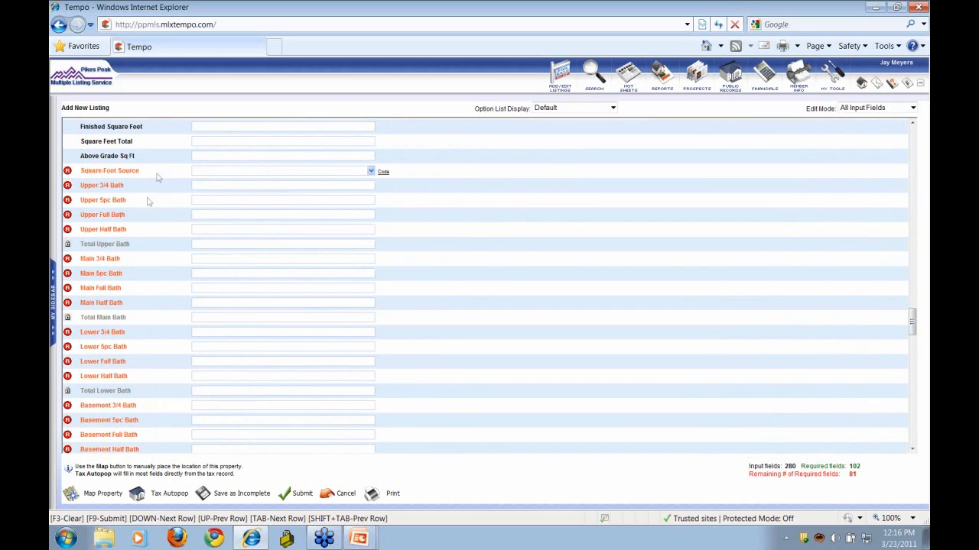
- Enter upper-level baths: 1 three-quarter, 0 five-piece, 1 full, 1 half, totalling 3
left_click(206, 187)
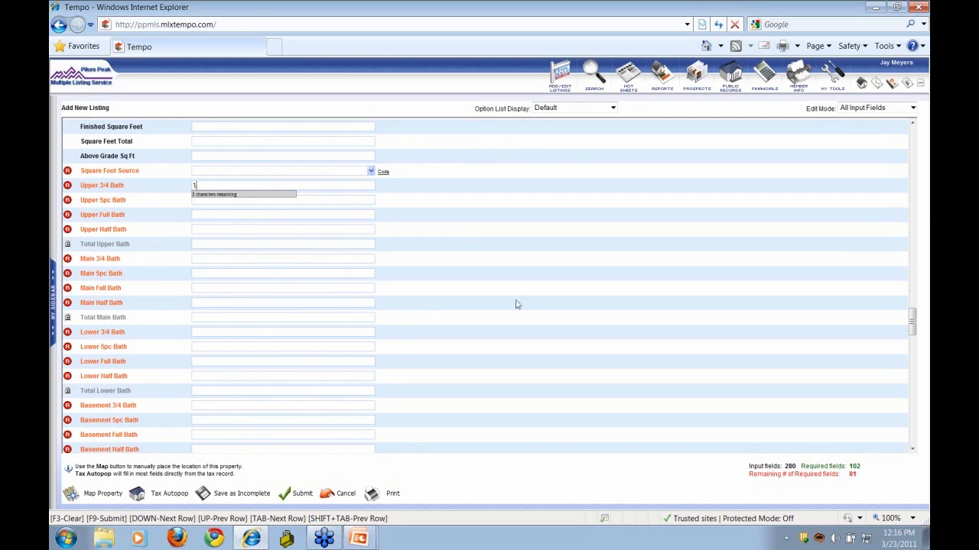
key("Tab")
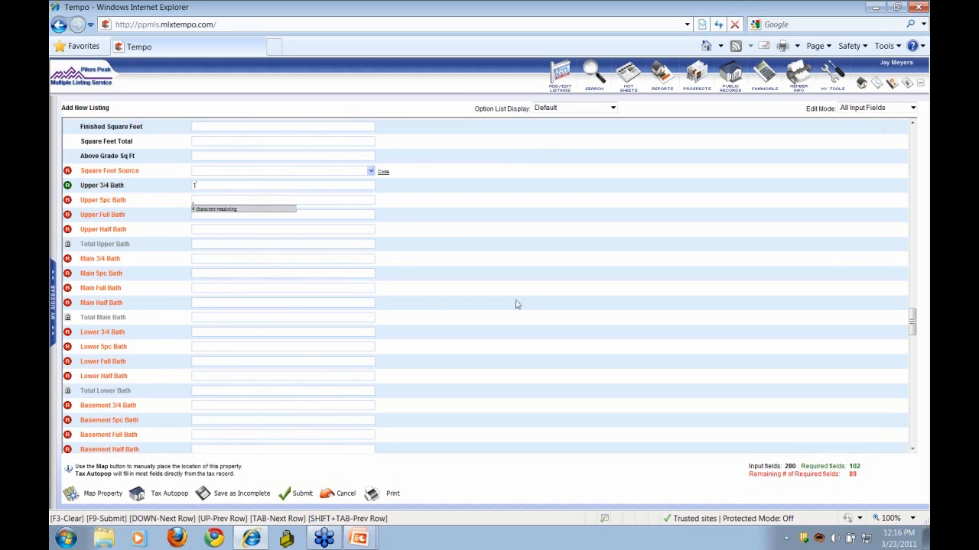
type("0")
key("Tab")
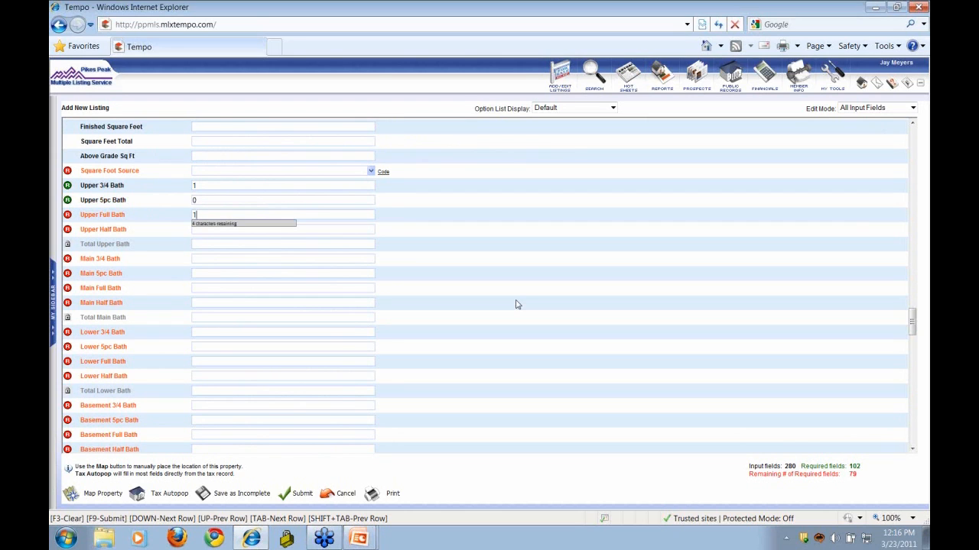
key("Tab")
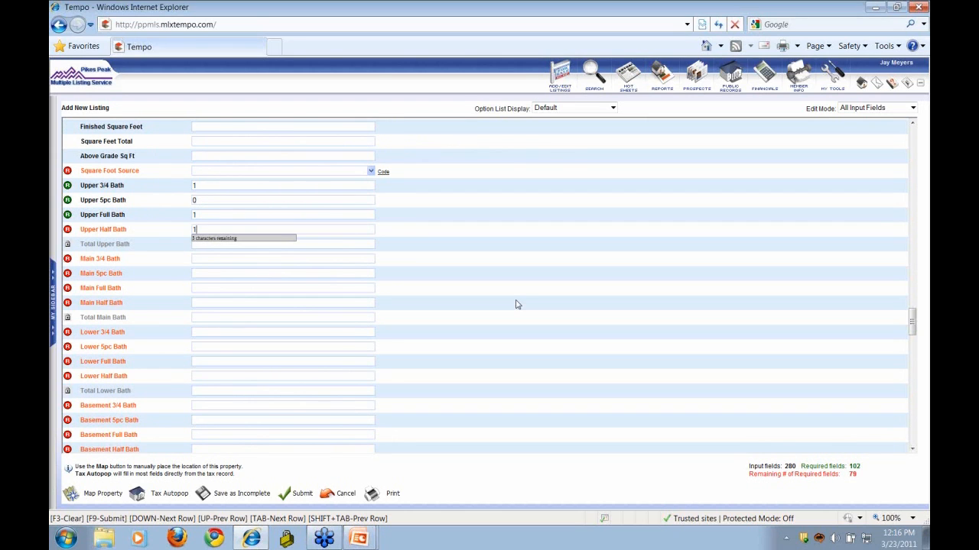
key("Tab")
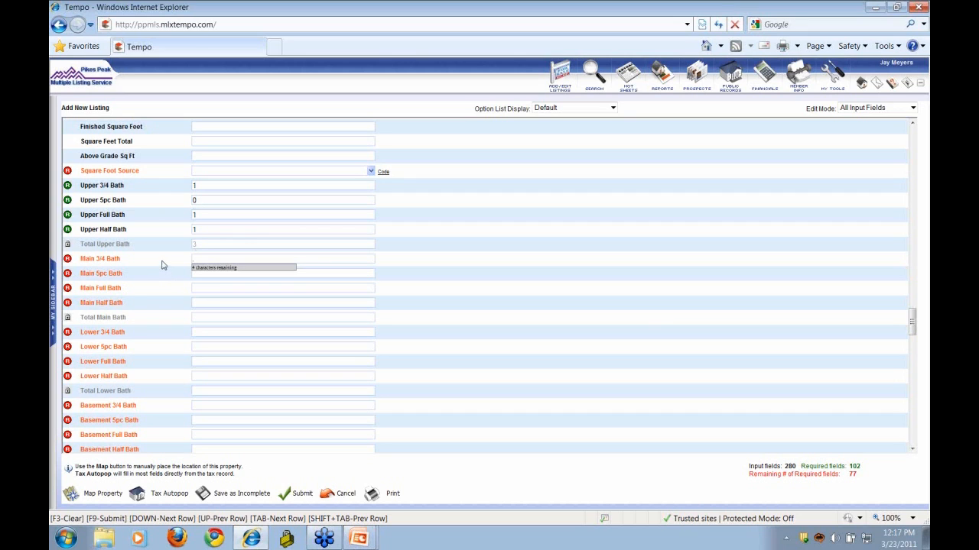
left_click(907, 350)
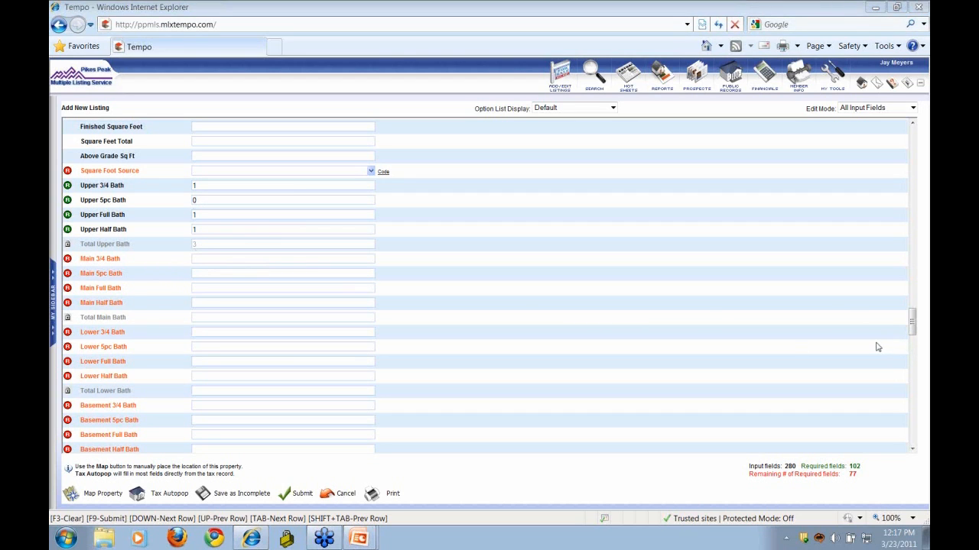
left_click(913, 323)
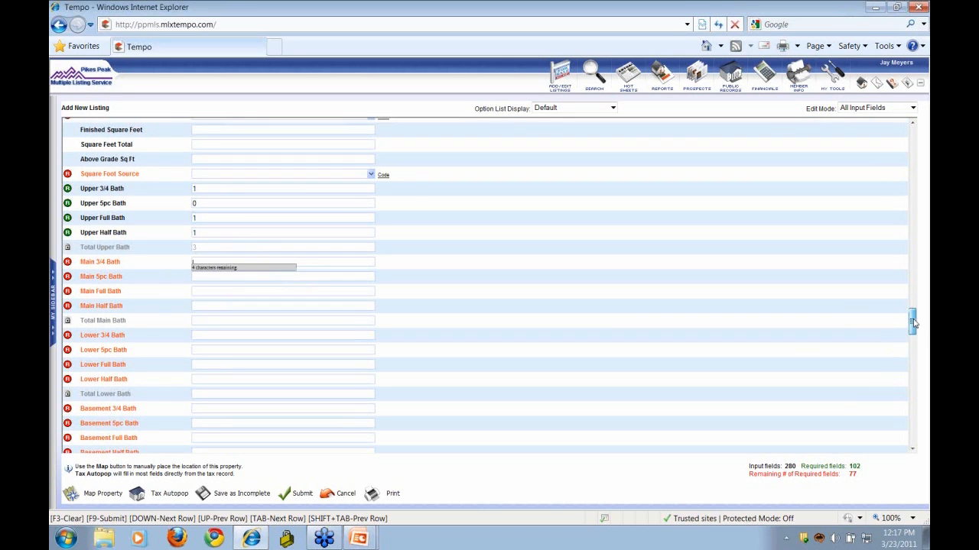
left_click_drag(913, 323, 912, 335)
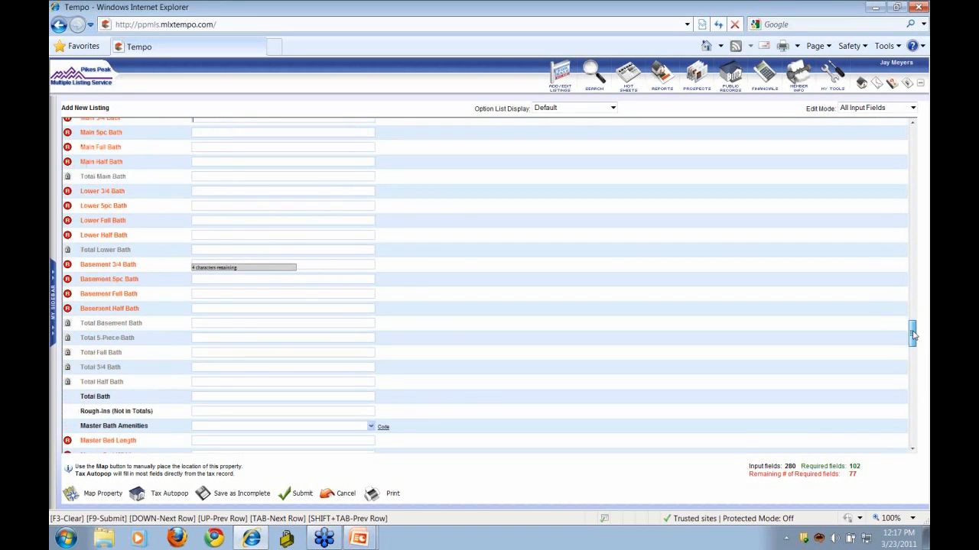